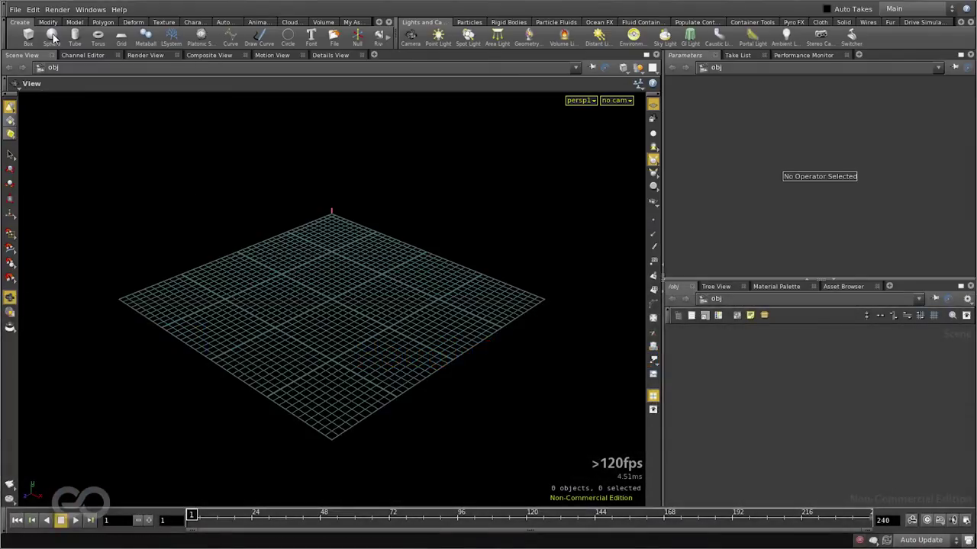
# Create a sphere and a box at the origin and move the box down to about -3.09 in Y
pyautogui.click(52, 37)
pyautogui.click(29, 36)
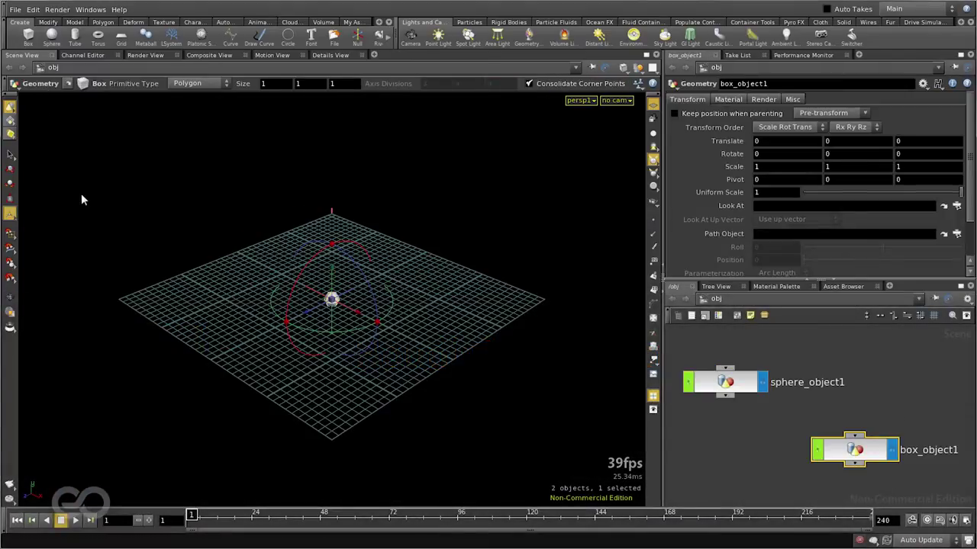
pyautogui.keyDown('alt'); pyautogui.moveTo(303, 394); pyautogui.dragTo(572, 361); pyautogui.keyUp('alt')
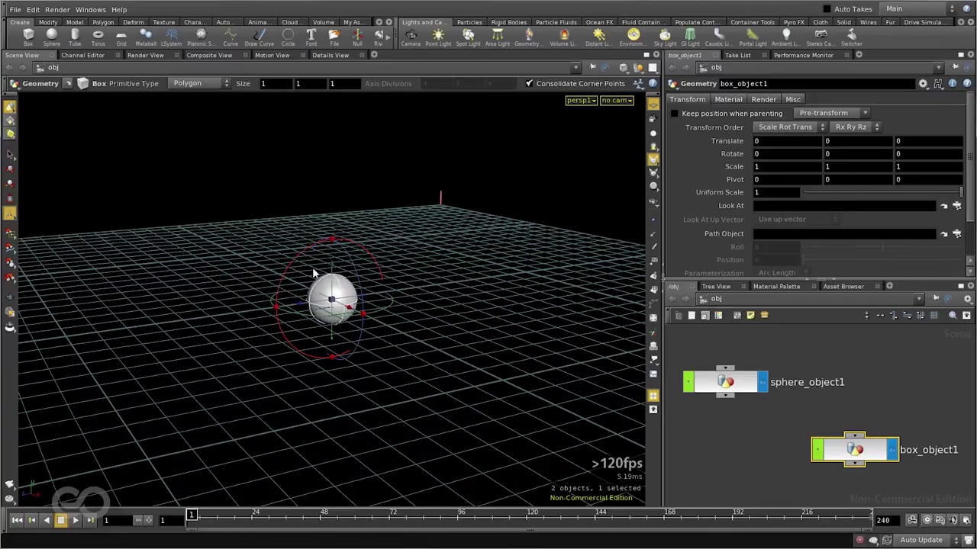
pyautogui.moveTo(332, 265); pyautogui.dragTo(357, 353)
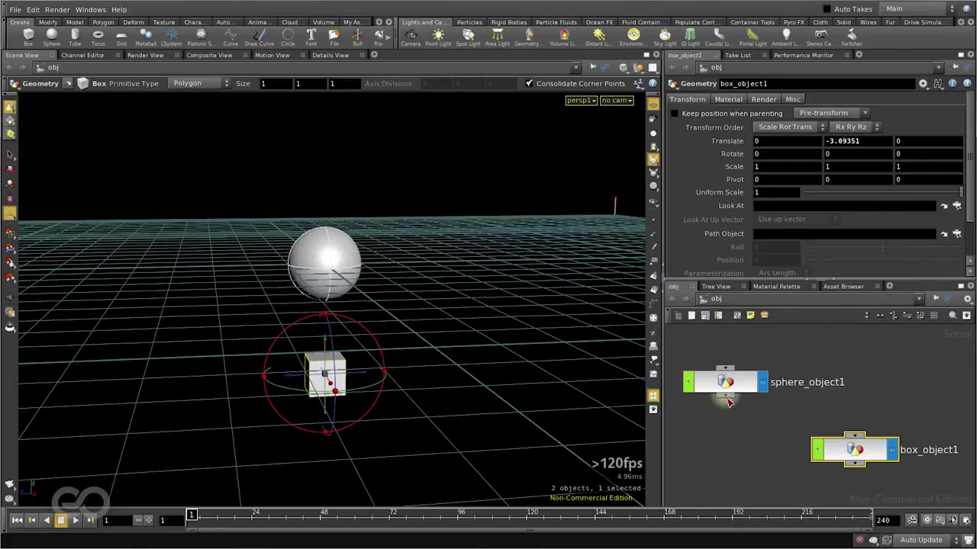
# Parent the box to the sphere by wiring their nodes together, and lay out the network neatly
pyautogui.moveTo(728, 400); pyautogui.dragTo(855, 434)
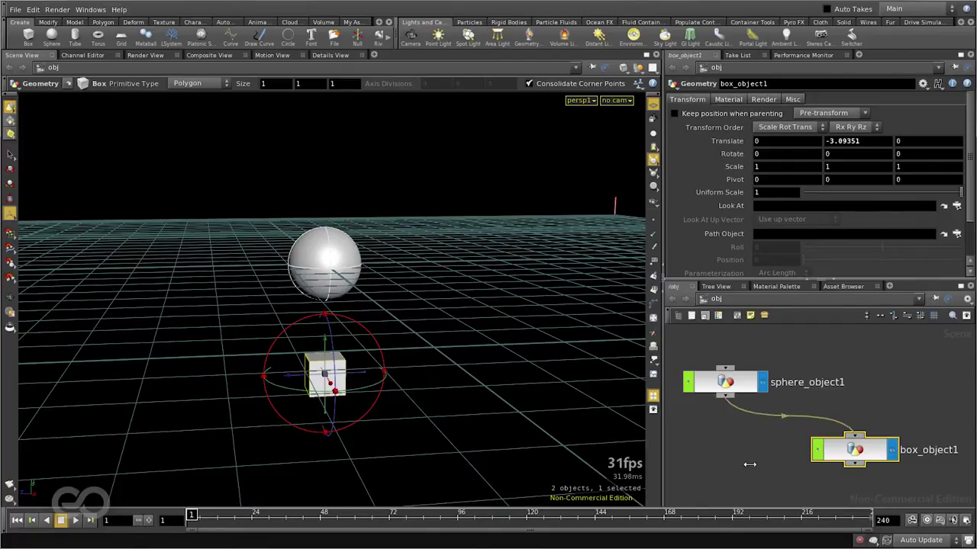
pyautogui.click(749, 464)
pyautogui.press('l')
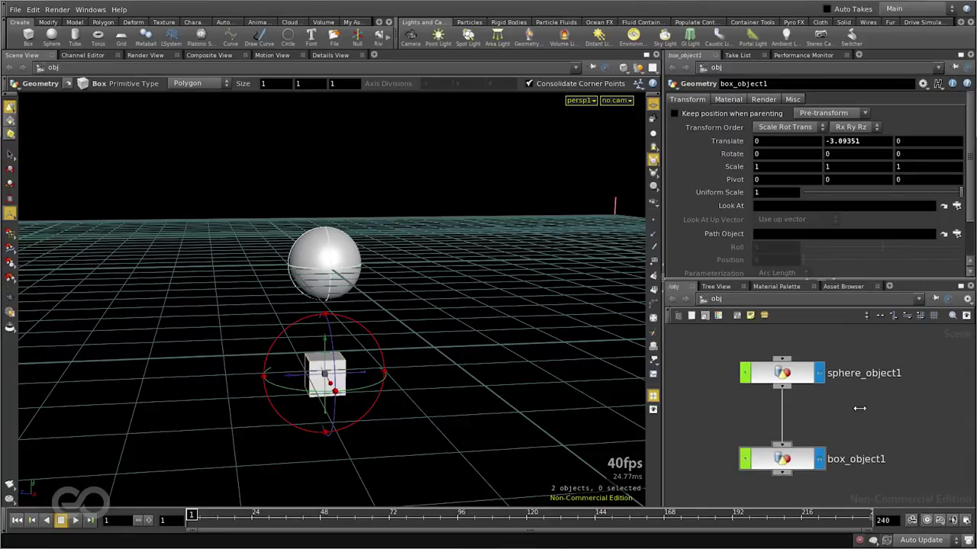
# Move the child box to about 5.26 in Z and rotate it to about -21, -21, -82 degrees
pyautogui.click(794, 375)
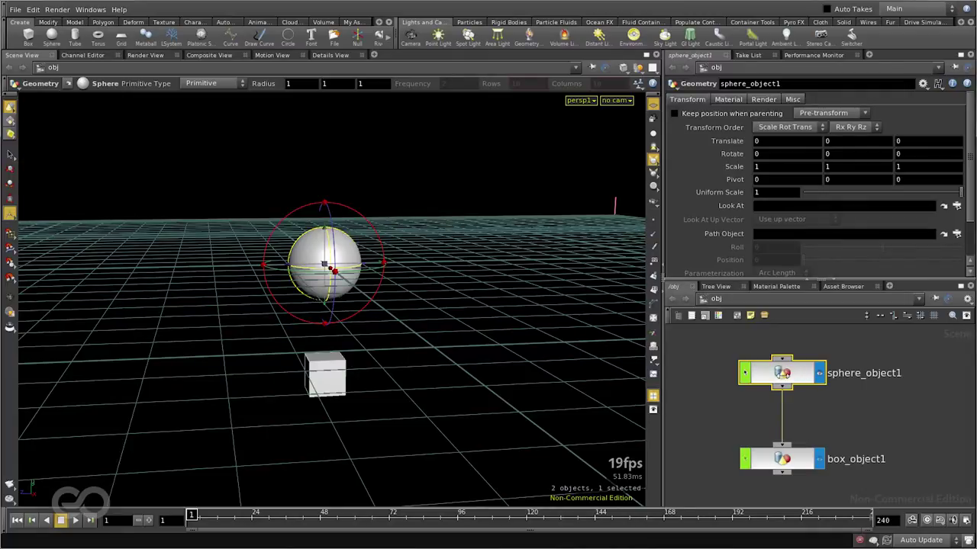
pyautogui.click(784, 462)
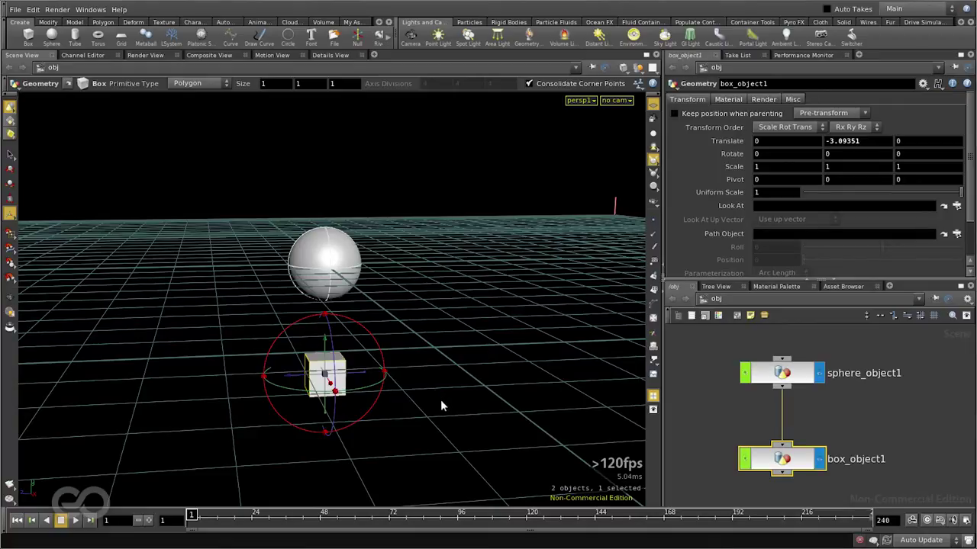
pyautogui.moveTo(360, 371); pyautogui.dragTo(173, 387)
pyautogui.moveTo(129, 326); pyautogui.dragTo(163, 312)
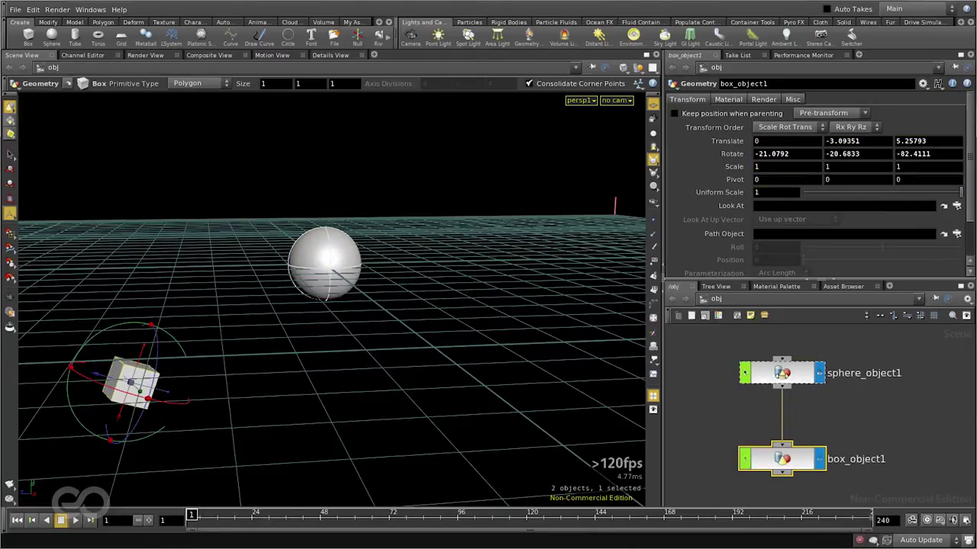
# Move the parent sphere to about -0.23 in X and -0.66 in Z, and rotate it slightly to about 3.3, 0.3, 1.4 degrees
pyautogui.click(324, 263)
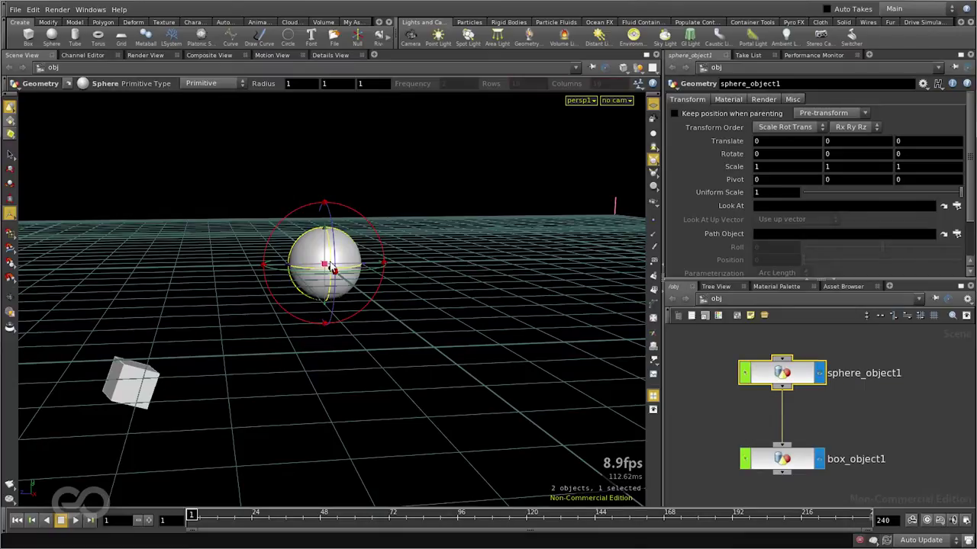
pyautogui.moveTo(331, 269)
pyautogui.mouseDown()
pyautogui.moveTo(460, 285)
pyautogui.moveTo(345, 209)
pyautogui.moveTo(348, 265)
pyautogui.mouseUp()
pyautogui.moveTo(356, 216); pyautogui.dragTo(353, 190)
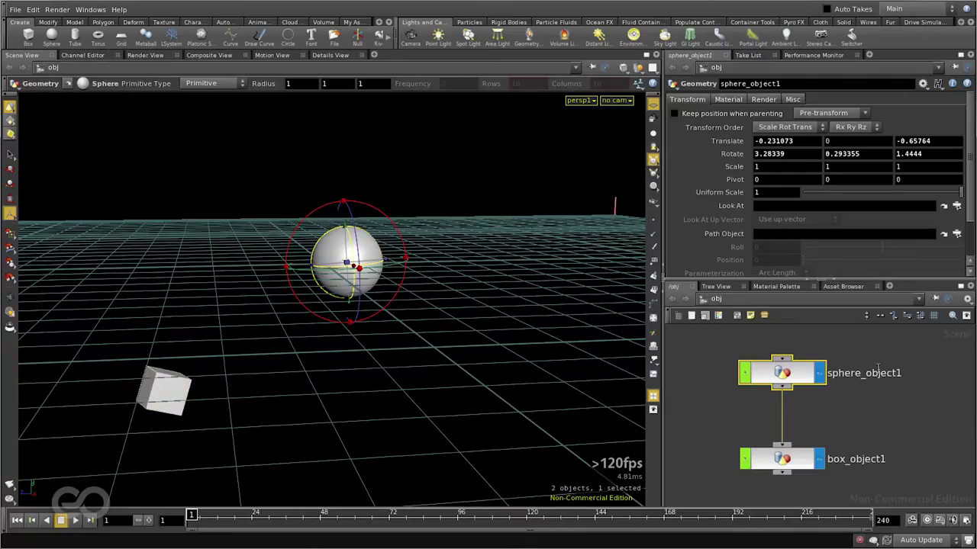
# Delete both the sphere and box objects and restore the home view
pyautogui.moveTo(708, 351); pyautogui.dragTo(870, 482)
pyautogui.press('Delete')
pyautogui.press('h')
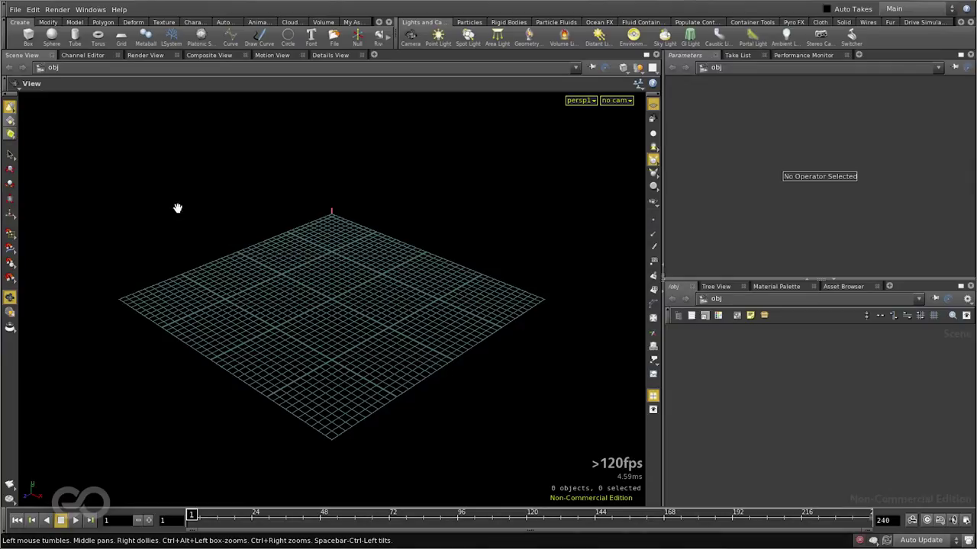
# Create a new sphere and box at the origin and move the box down to about -4.1 in Y
pyautogui.keyDown('ctrl'); pyautogui.click(44, 36); pyautogui.keyUp('ctrl')
pyautogui.keyDown('ctrl'); pyautogui.click(28, 35); pyautogui.keyUp('ctrl')
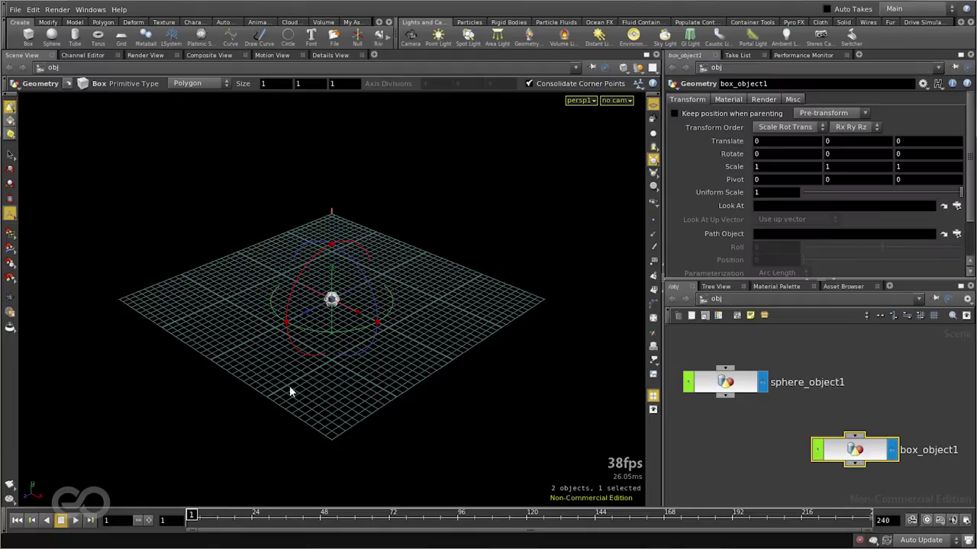
pyautogui.moveTo(280, 356); pyautogui.dragTo(303, 286)
pyautogui.moveTo(340, 237); pyautogui.dragTo(456, 366)
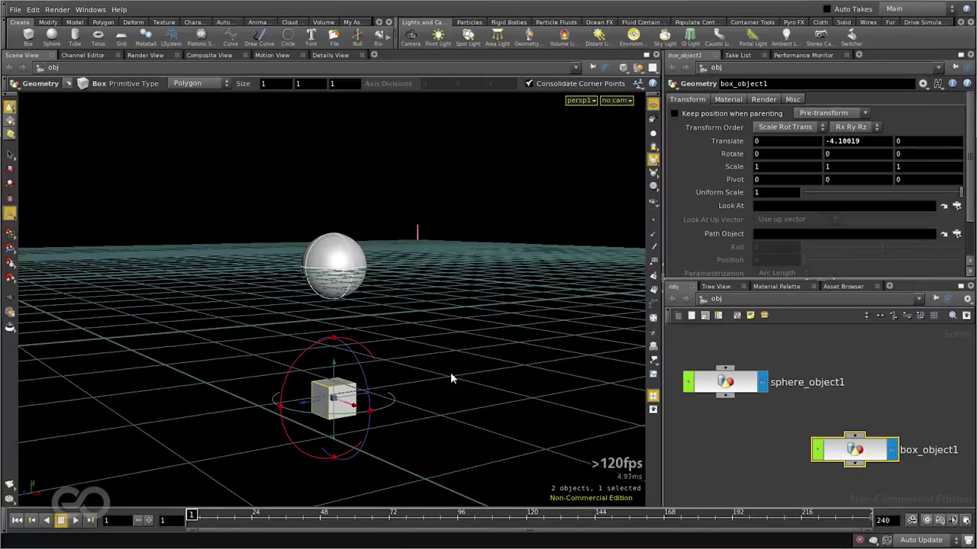
# Copy the sphere's Translate parameter and paste it as relative references onto the box's Translate
pyautogui.click(731, 389)
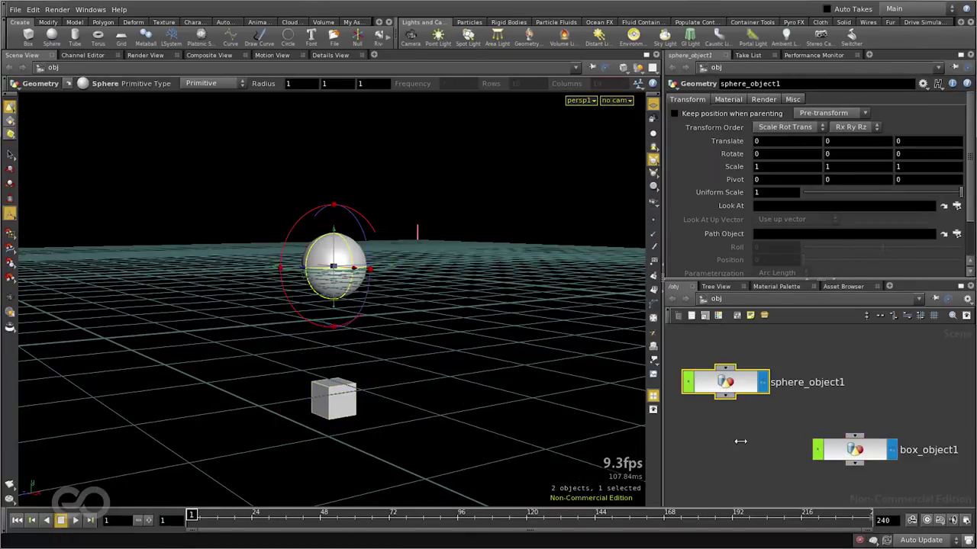
pyautogui.rightClick(719, 141)
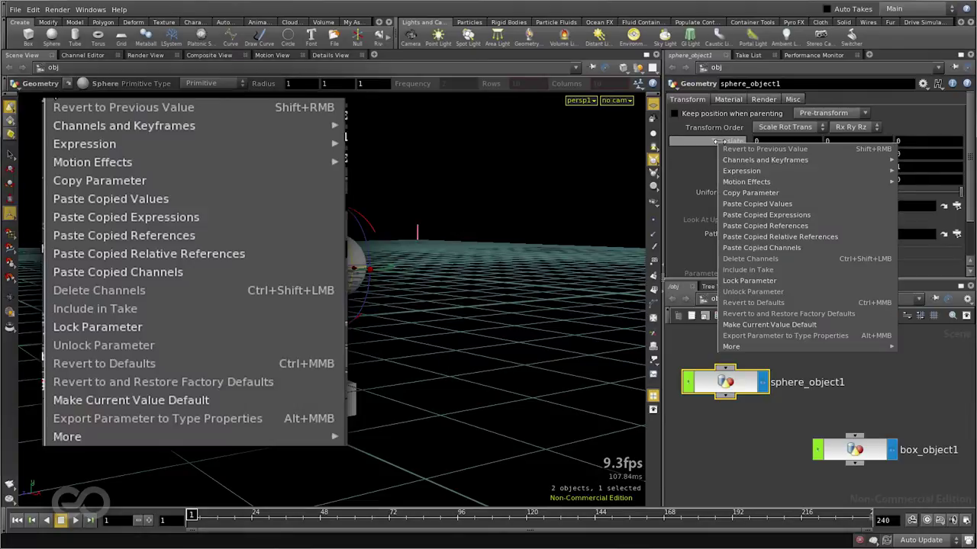
pyautogui.click(740, 194)
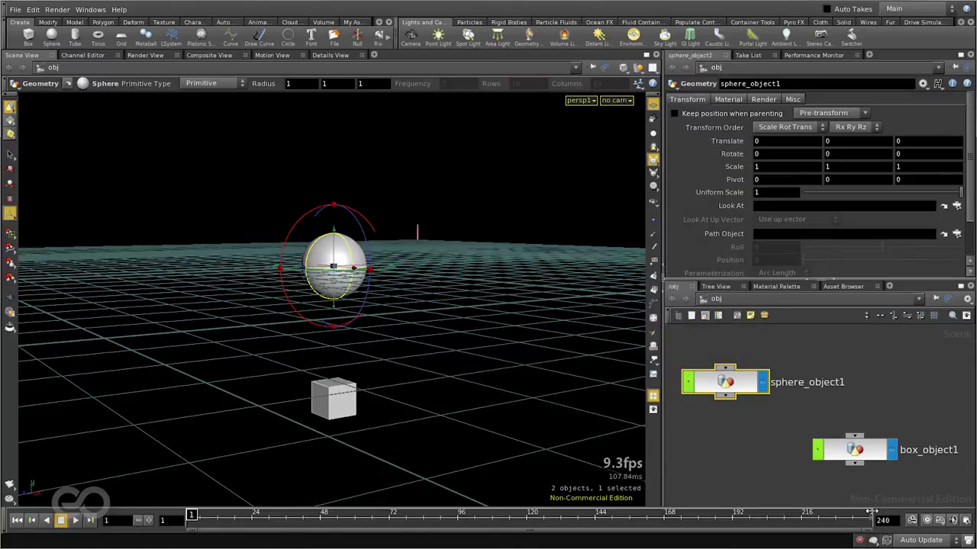
pyautogui.click(855, 449)
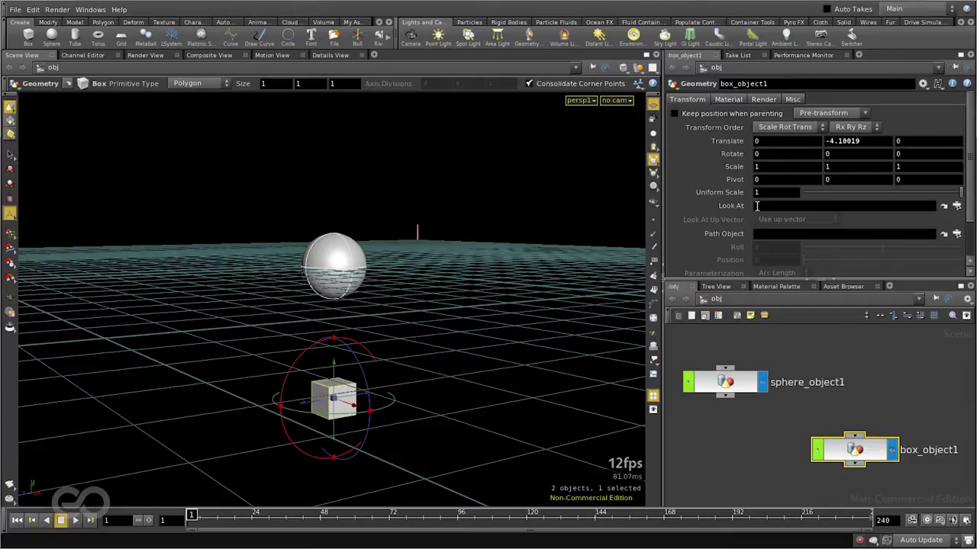
pyautogui.rightClick(727, 142)
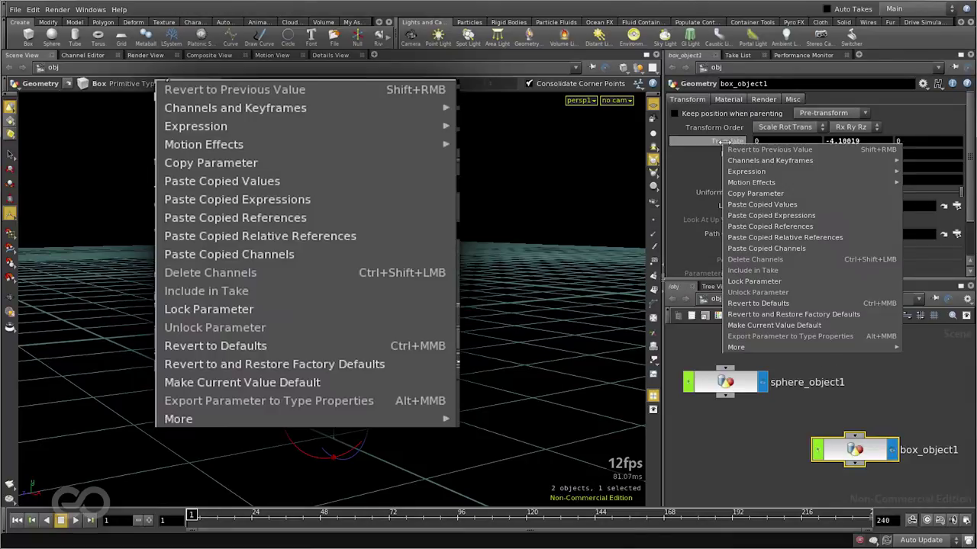
pyautogui.click(793, 237)
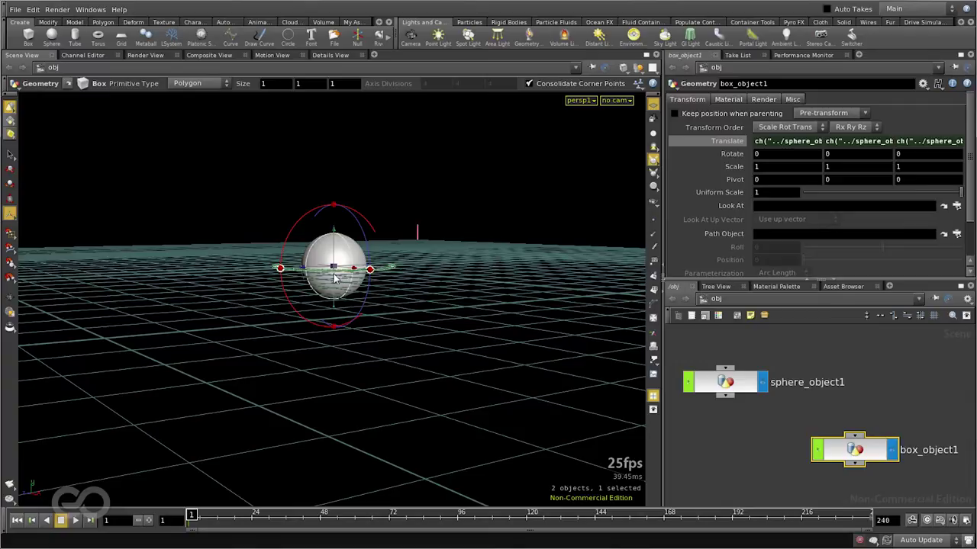
# Show the scene in wireframe with the overlapping sphere and box in close view
pyautogui.press('w')
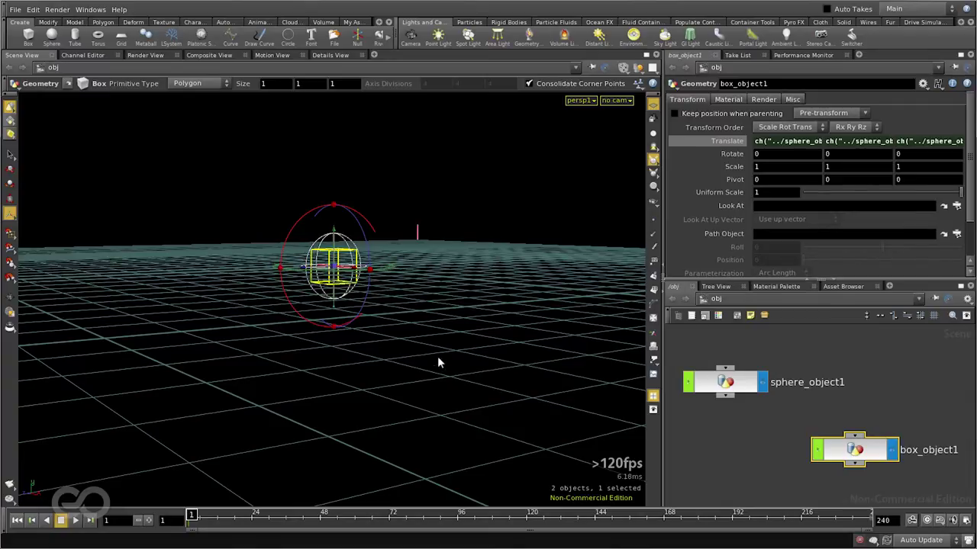
pyautogui.press('Escape')
pyautogui.moveTo(428, 364); pyautogui.dragTo(441, 340)
pyautogui.press('Return')
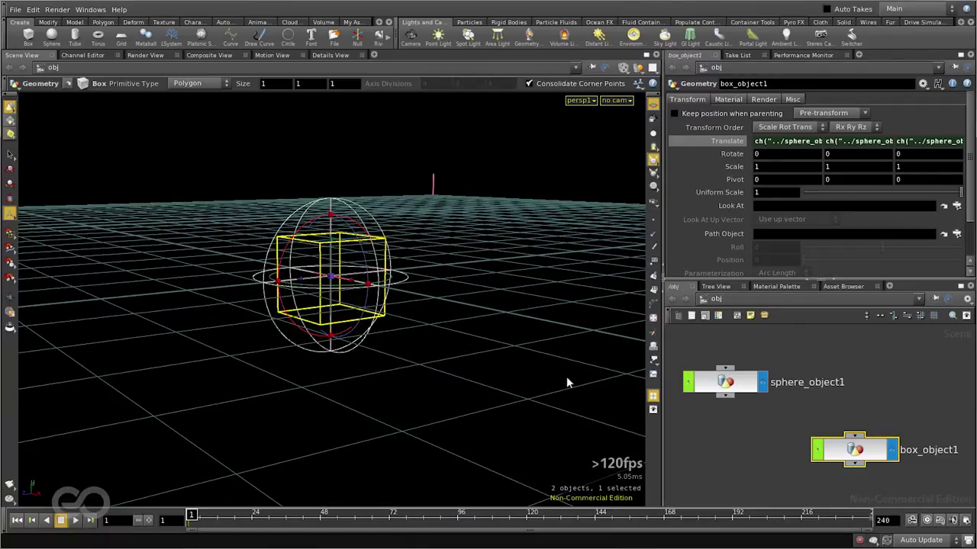
# Move the sphere to about 1.3 in X and 2.11 in Z, and show the box's Translate as values instead of expressions
pyautogui.click(321, 301)
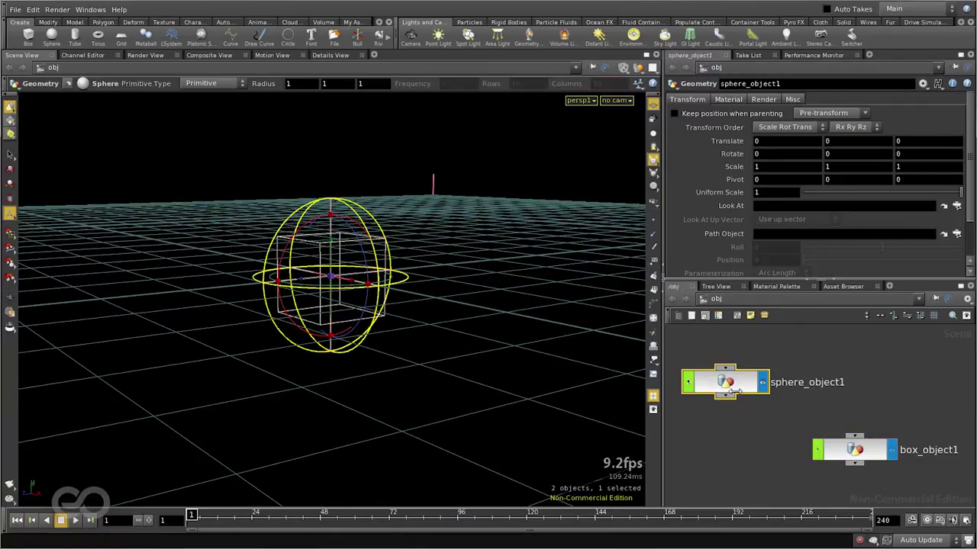
pyautogui.moveTo(334, 281); pyautogui.dragTo(219, 290)
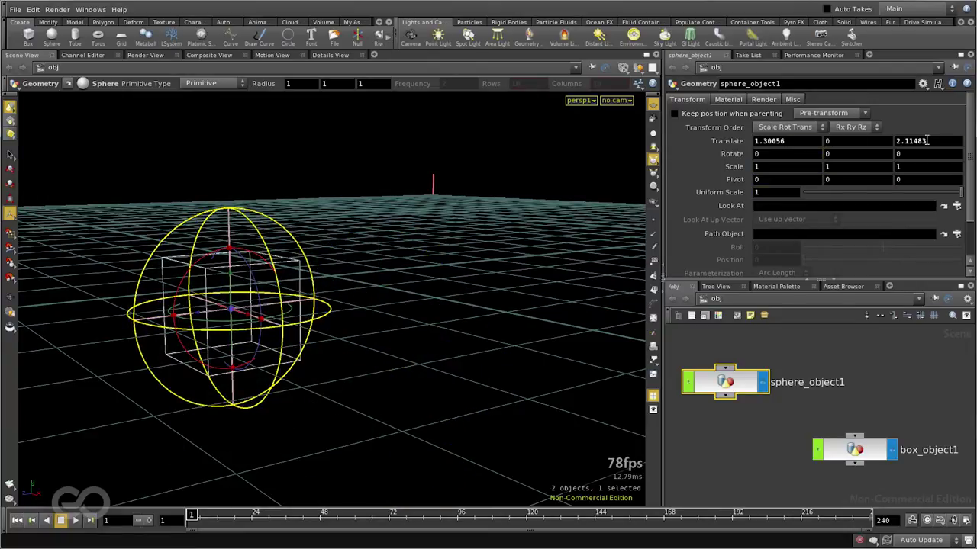
pyautogui.click(856, 452)
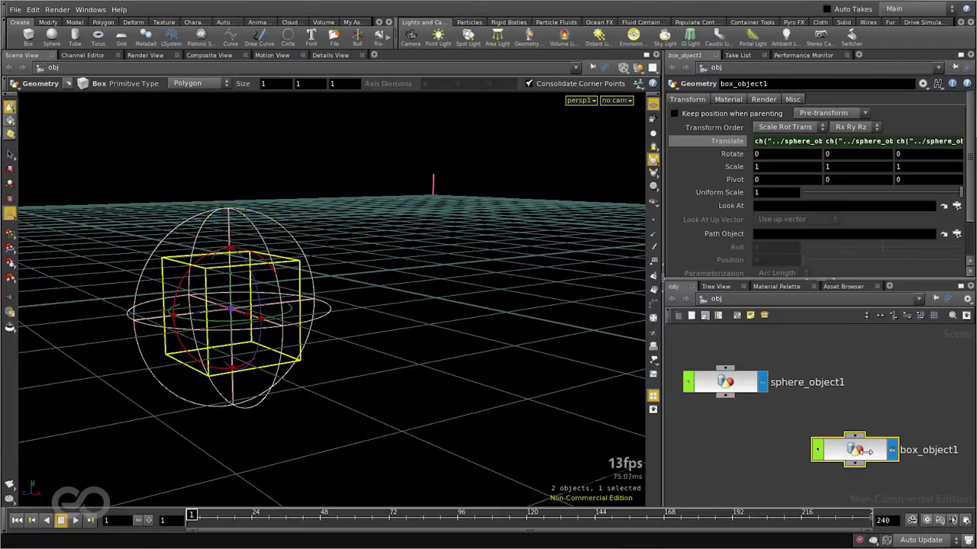
pyautogui.click(725, 141)
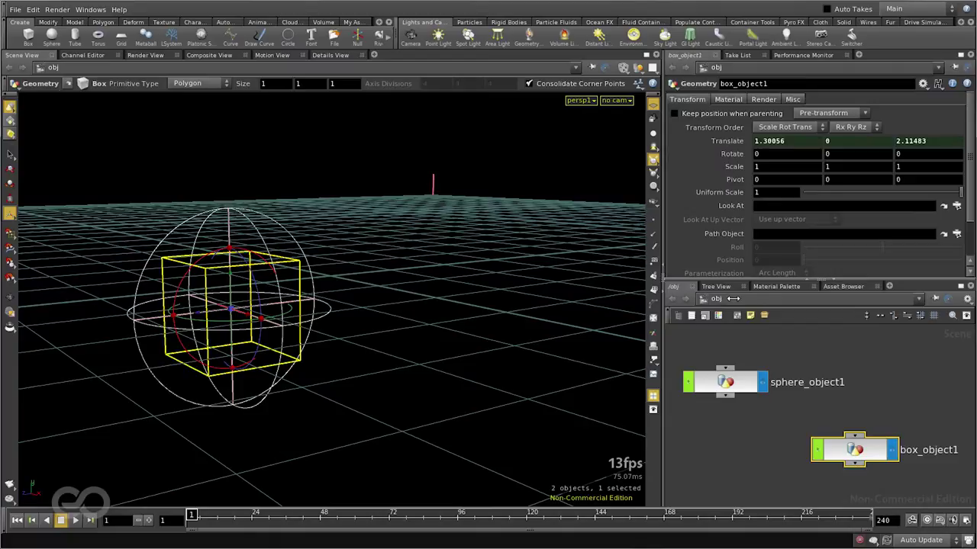
# Rotate the sphere to about 47, 20, -43 degrees and scale it to 0.3 on all axes
pyautogui.click(717, 383)
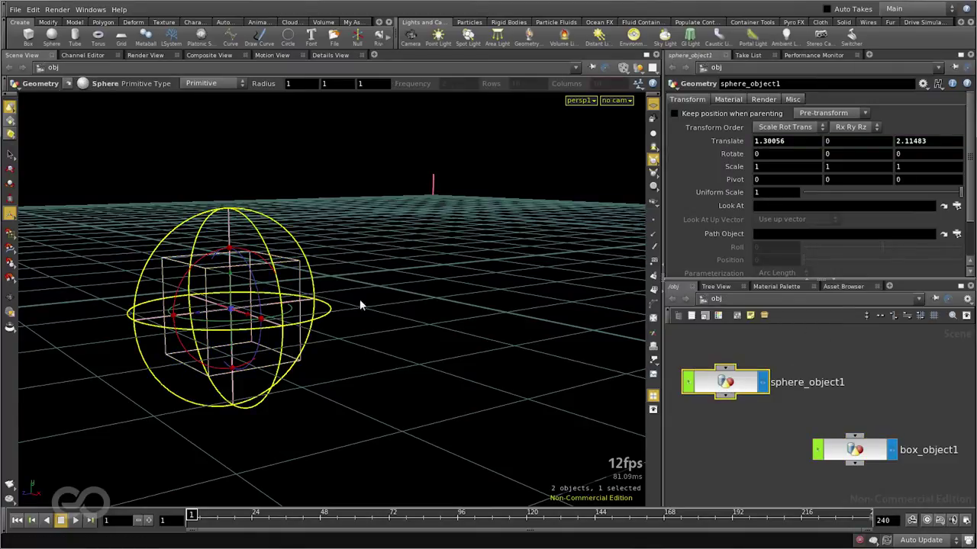
pyautogui.moveTo(242, 254); pyautogui.dragTo(536, 297)
pyautogui.moveTo(739, 169); pyautogui.dragTo(688, 169, button='middle')
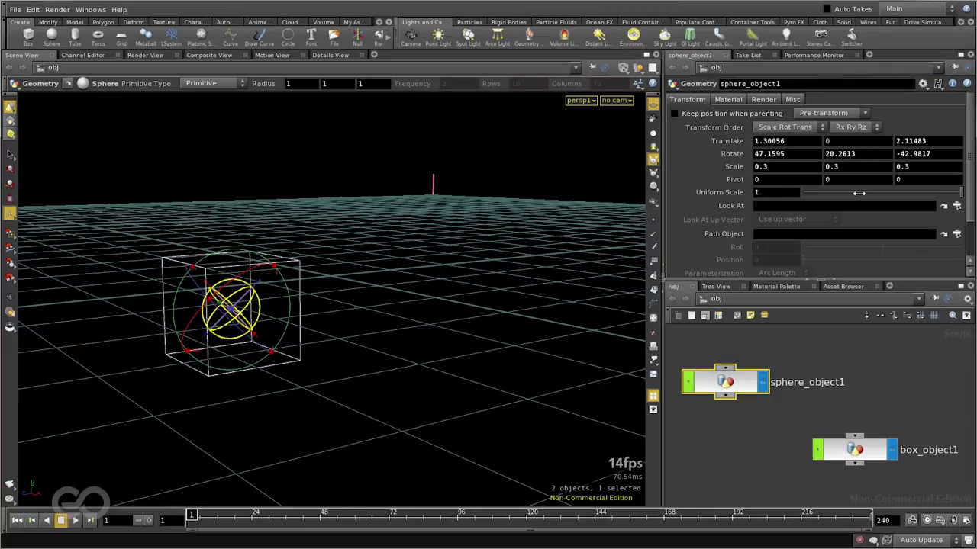
# Delete the reference channel from the box's Translate Y and raise the box to about 1.92 in Y
pyautogui.click(870, 453)
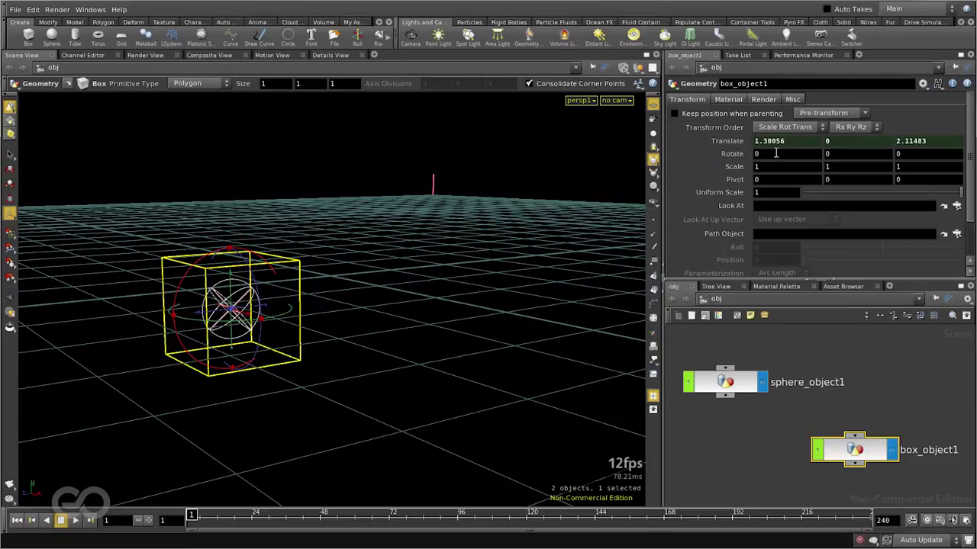
pyautogui.rightClick(839, 140)
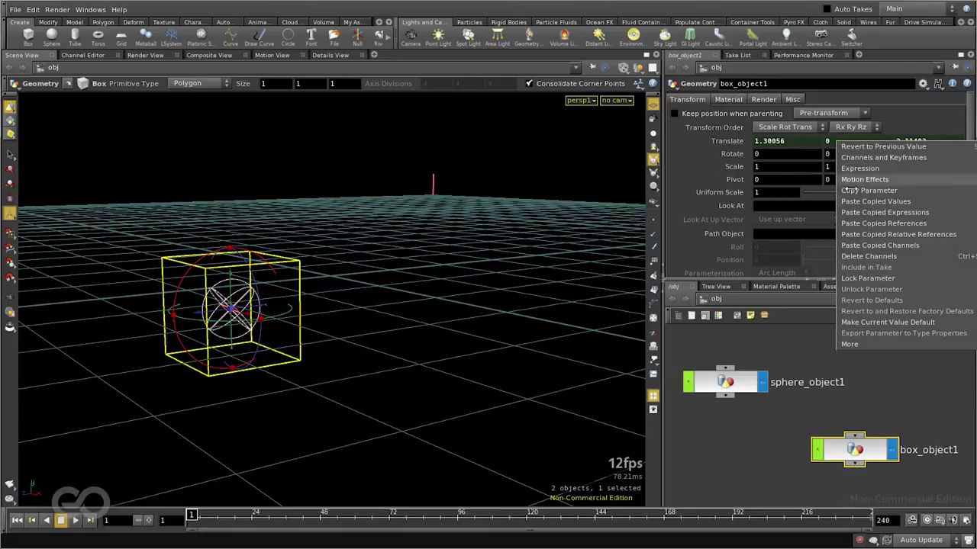
pyautogui.click(852, 257)
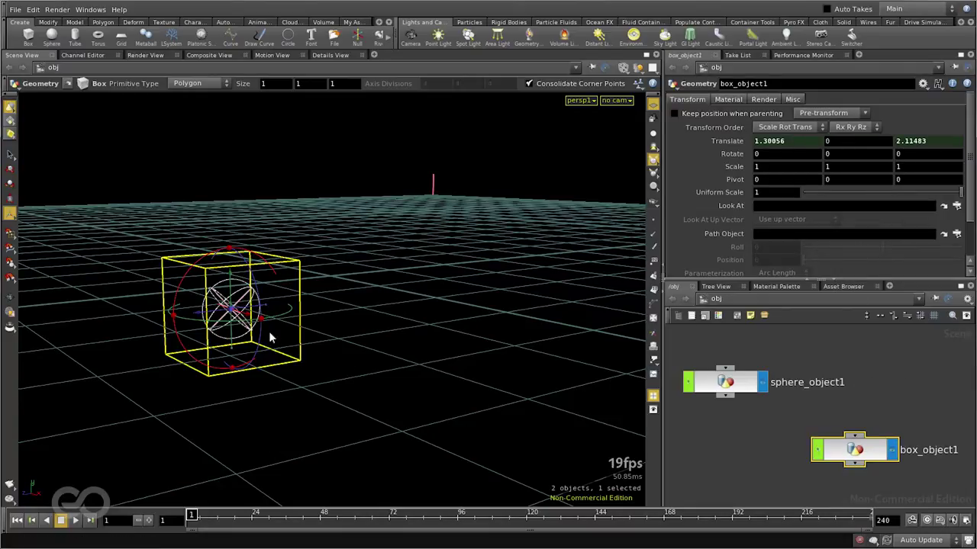
pyautogui.moveTo(229, 284); pyautogui.dragTo(248, 86)
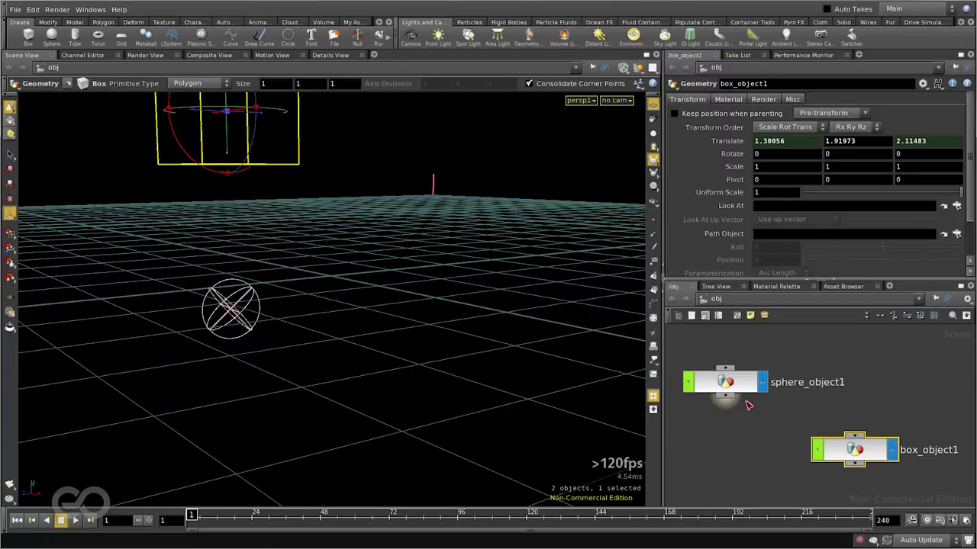
# Move the sphere to about 0.58, 0.15, 2.73 and check the box's Translate values
pyautogui.click(726, 383)
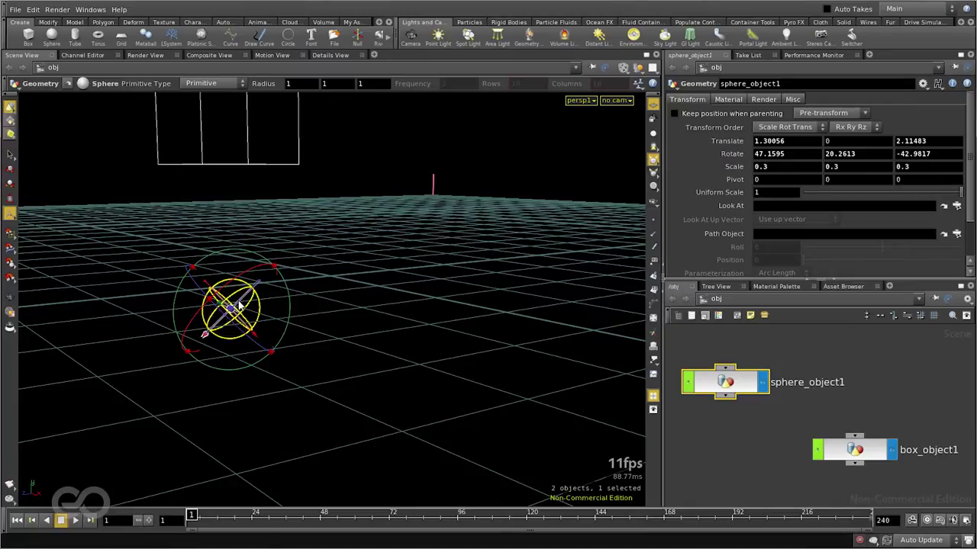
pyautogui.moveTo(235, 307); pyautogui.dragTo(202, 262)
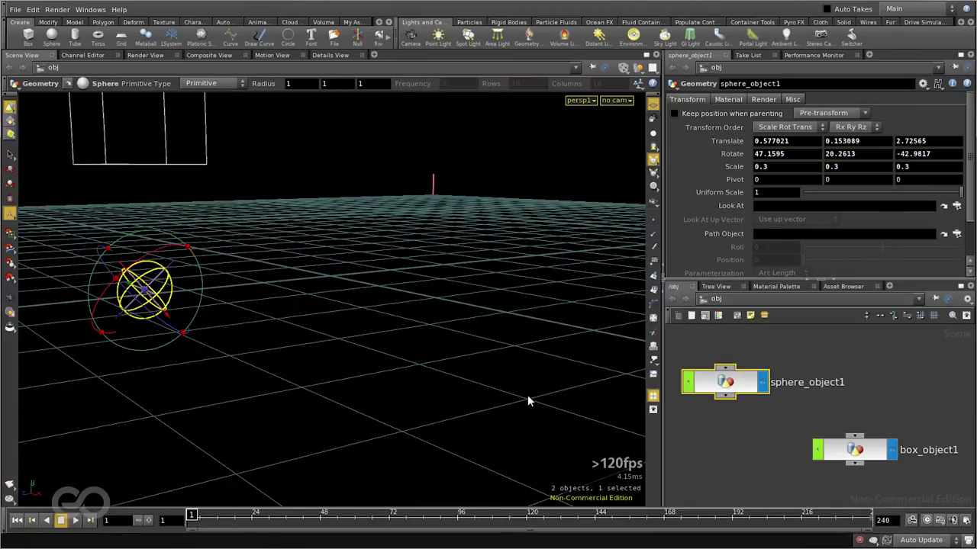
pyautogui.moveTo(487, 295); pyautogui.dragTo(327, 303)
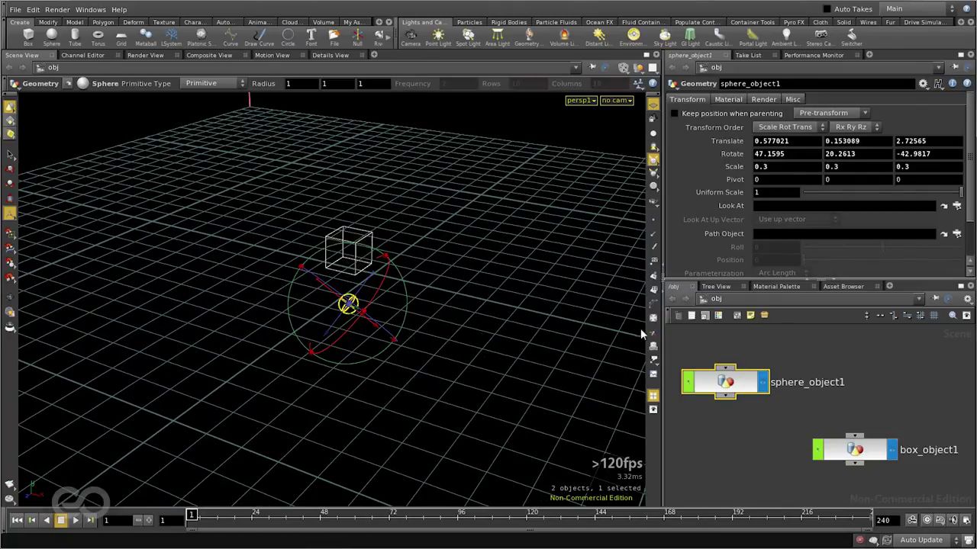
pyautogui.click(855, 450)
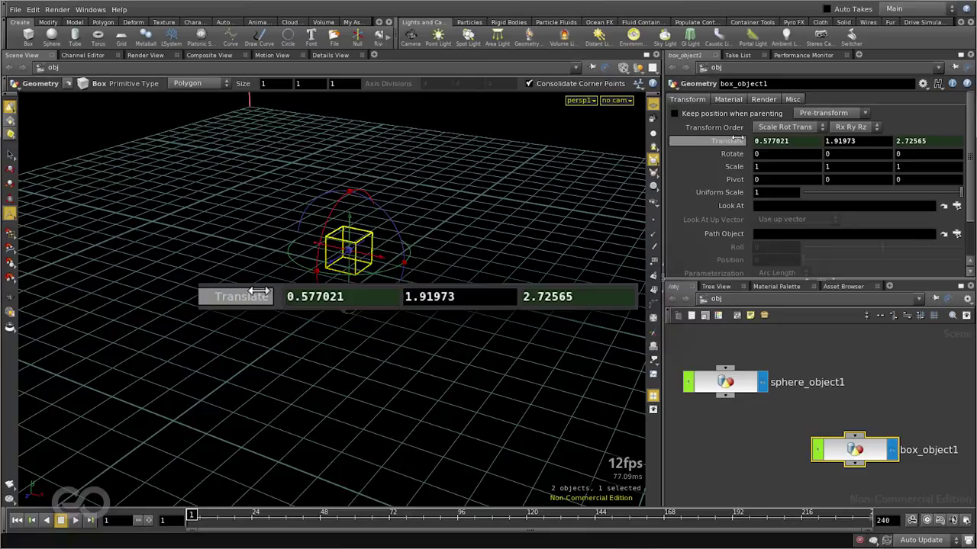
# Show the box's Translate as expressions and examine the channel reference in Translate X
pyautogui.click(259, 292)
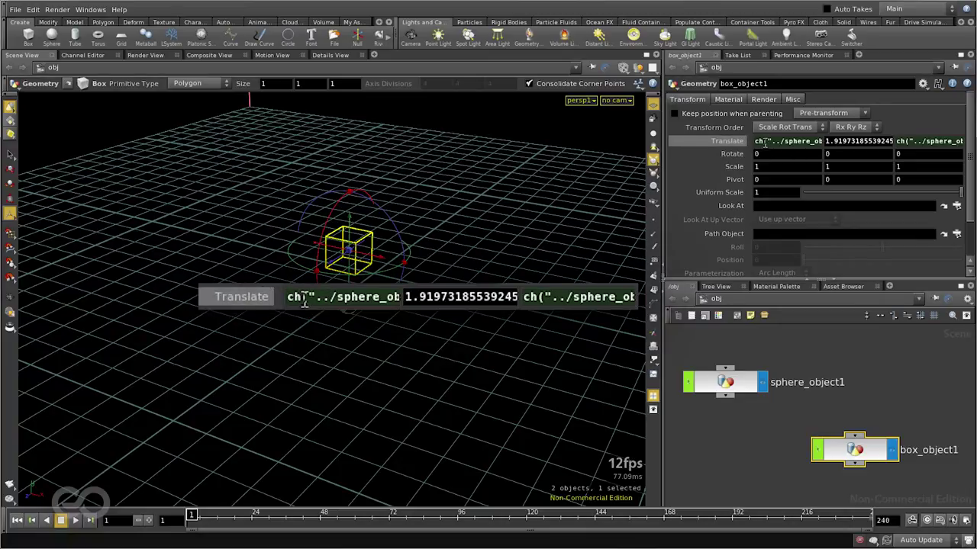
pyautogui.click(305, 298)
pyautogui.doubleClick(295, 297)
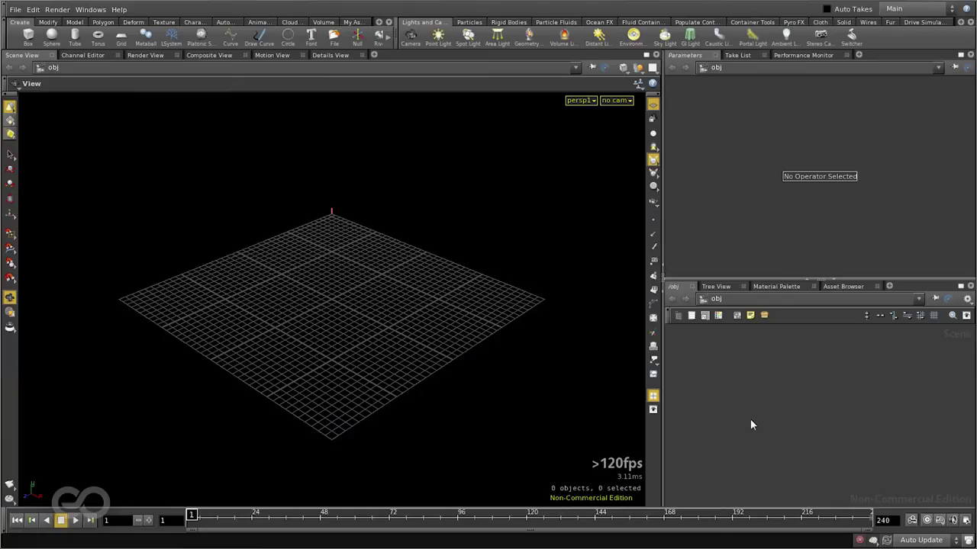
# Create a sphere and a box at the origin of the empty scene
pyautogui.click(51, 34)
pyautogui.press('Return')
pyautogui.click(28, 35)
pyautogui.press('Return')
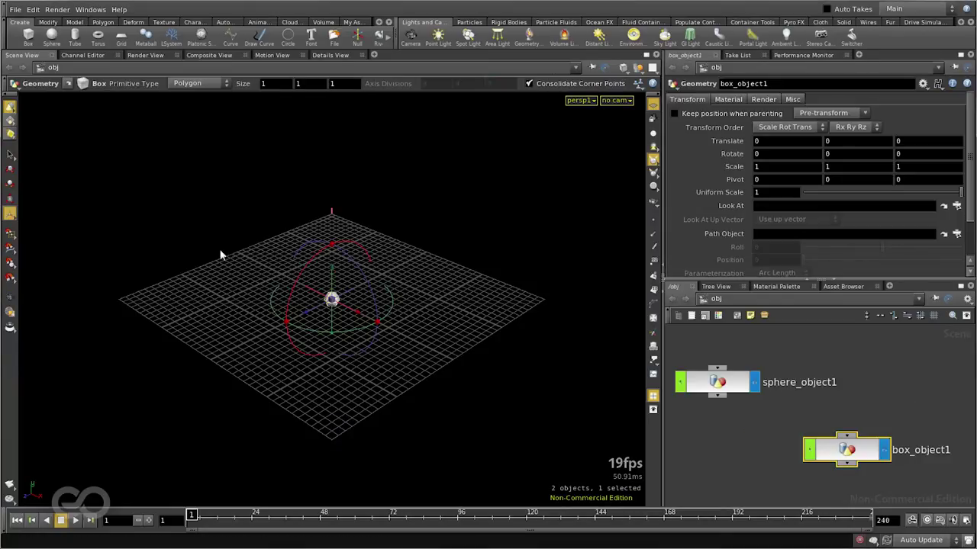
# Move the box away from the sphere to about -4.03 in Z
pyautogui.press('Escape')
pyautogui.moveTo(405, 372); pyautogui.dragTo(529, 340)
pyautogui.moveTo(529, 341); pyautogui.dragTo(539, 370, button='right')
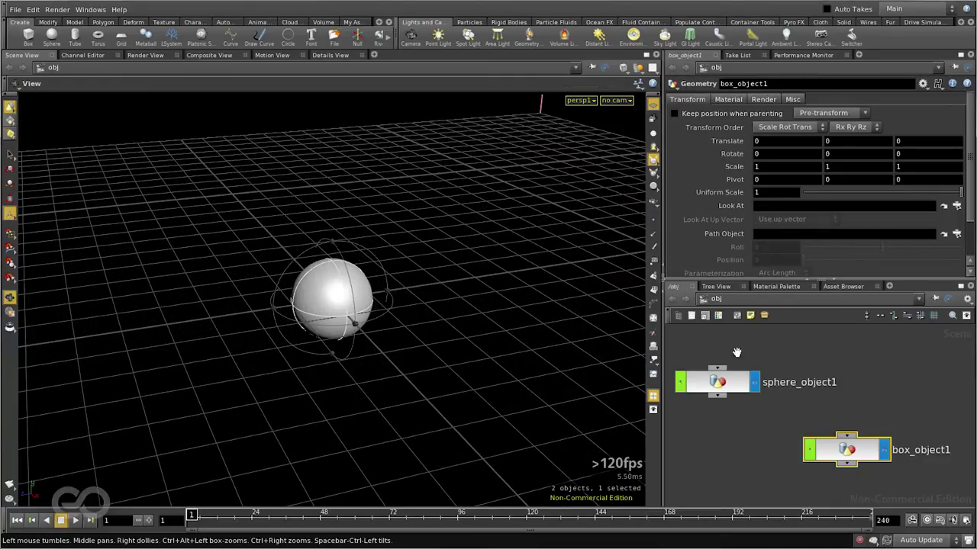
pyautogui.moveTo(539, 371); pyautogui.dragTo(327, 380)
pyautogui.press('Return')
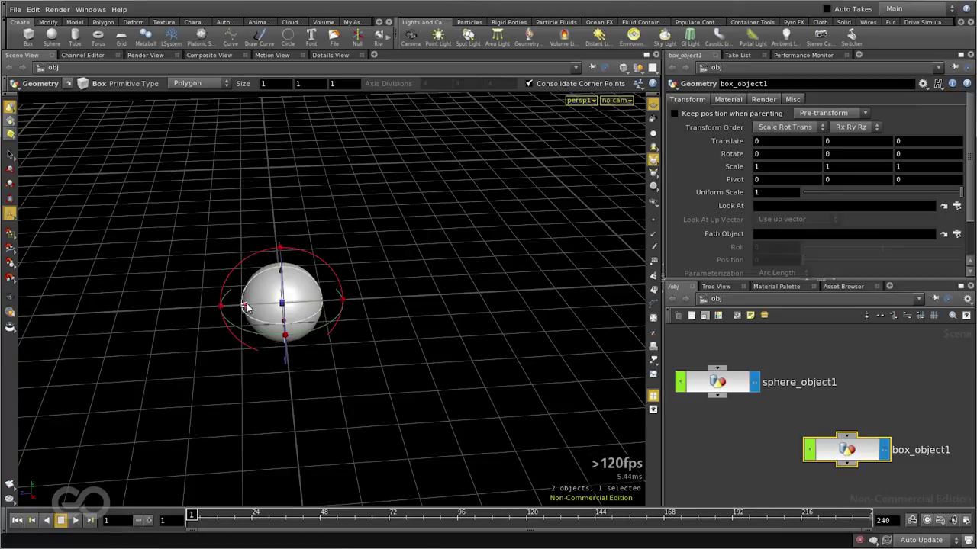
pyautogui.moveTo(248, 309); pyautogui.dragTo(198, 297)
pyautogui.press('Escape')
pyautogui.press('Return')
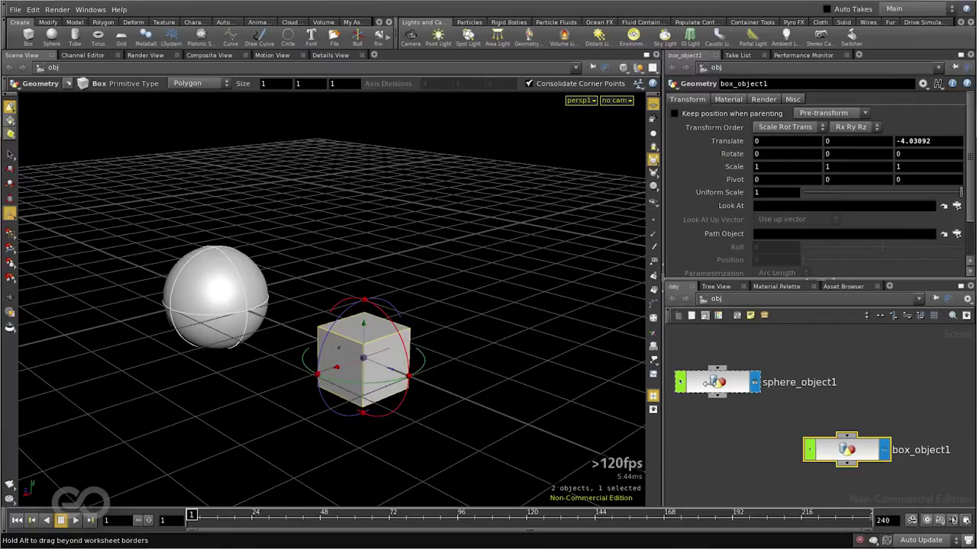
# Copy the sphere's Translate Y and paste it as a relative reference into the box's Rotate Z
pyautogui.click(709, 384)
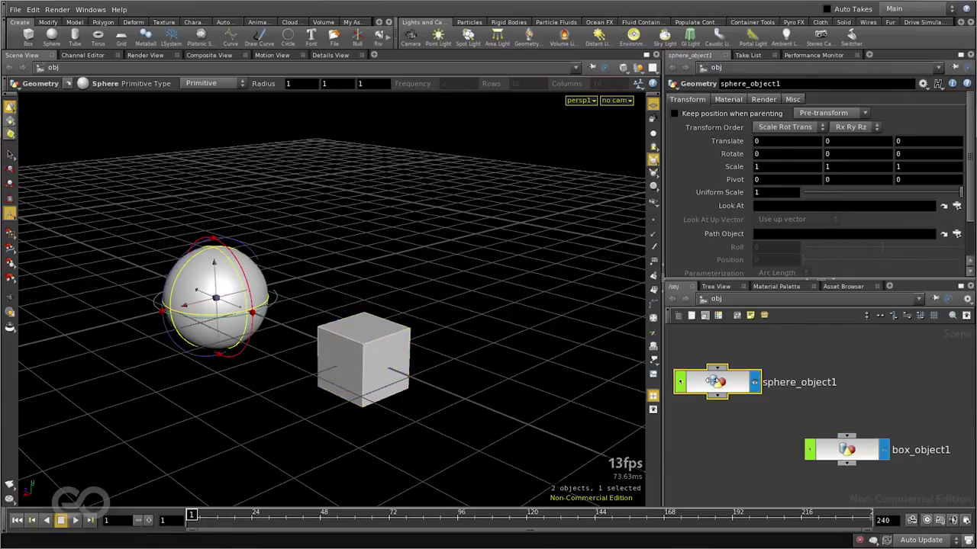
pyautogui.rightClick(830, 141)
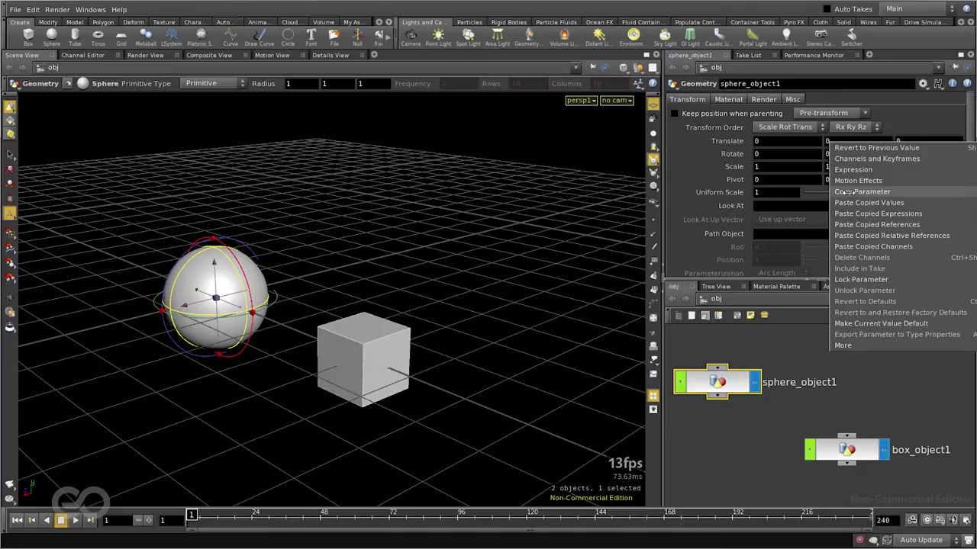
pyautogui.click(847, 192)
pyautogui.click(843, 450)
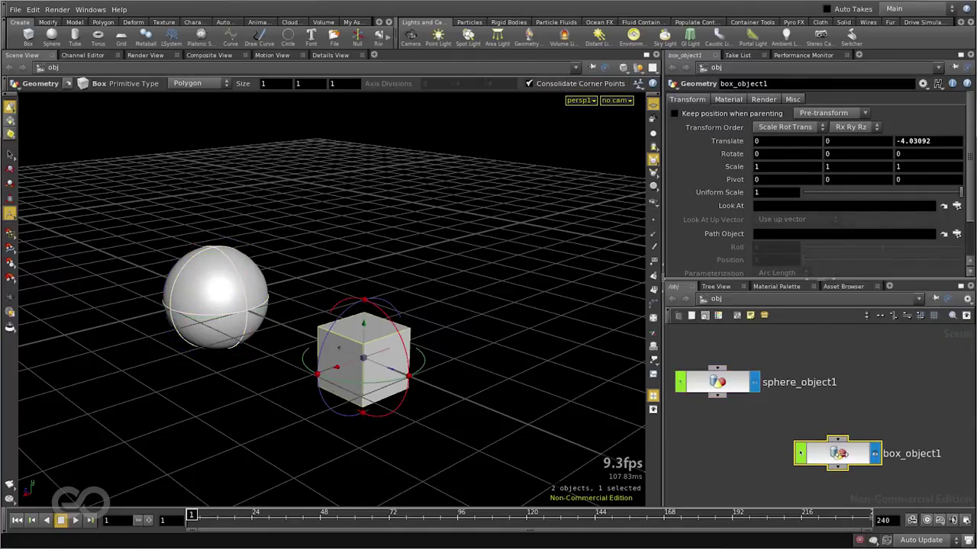
pyautogui.rightClick(905, 154)
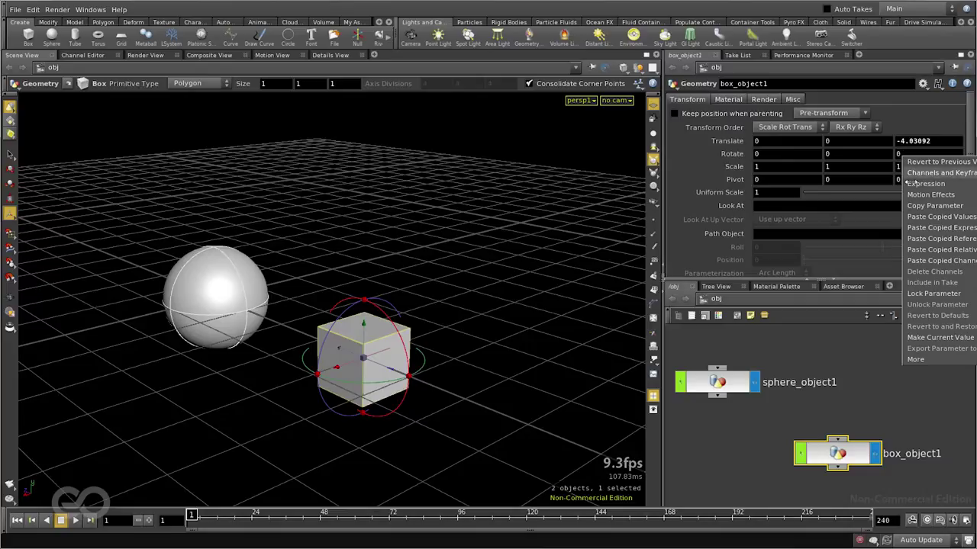
pyautogui.click(920, 251)
pyautogui.click(922, 155)
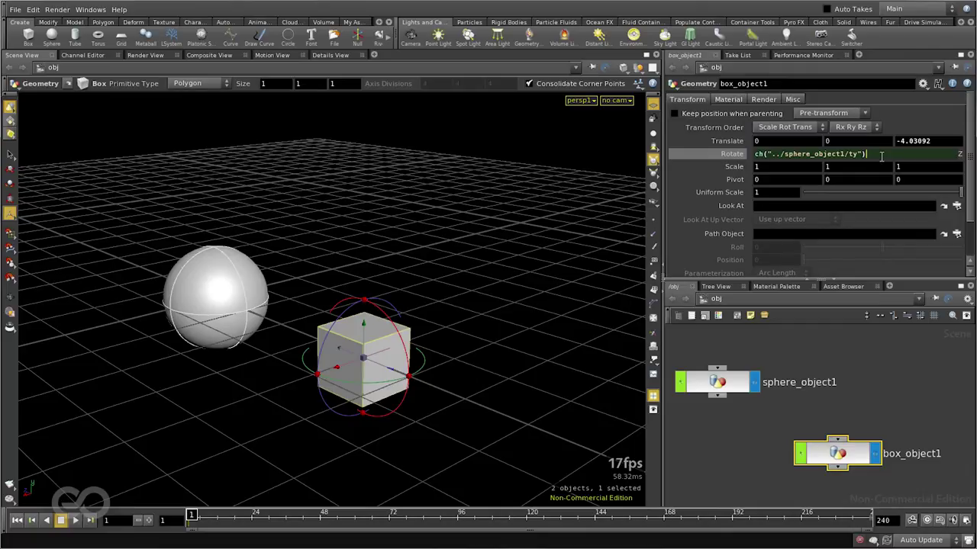
pyautogui.press('Return')
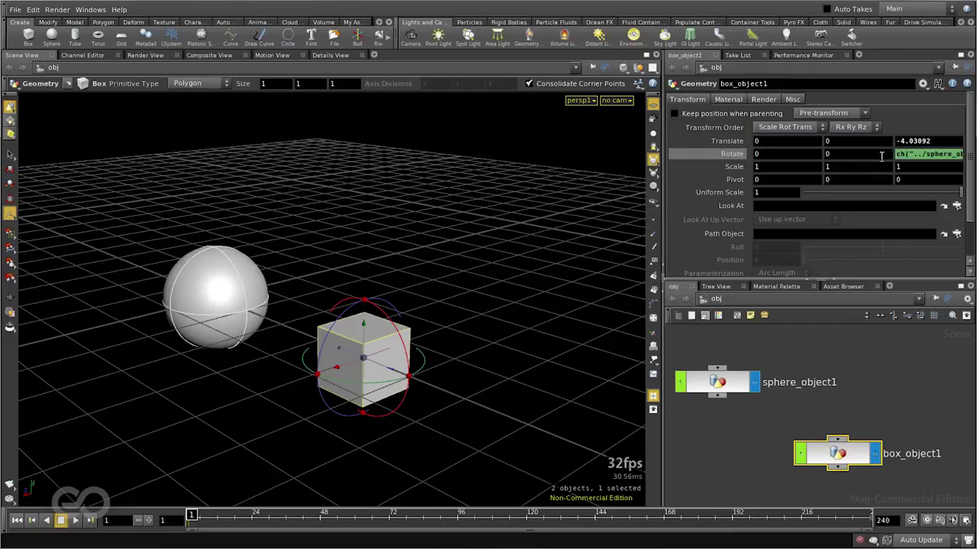
# Raise the sphere in Y to test the link to the box's rotation, and undo the move
pyautogui.click(716, 381)
pyautogui.keyDown('alt'); pyautogui.moveTo(397, 299); pyautogui.dragTo(264, 284); pyautogui.keyUp('alt')
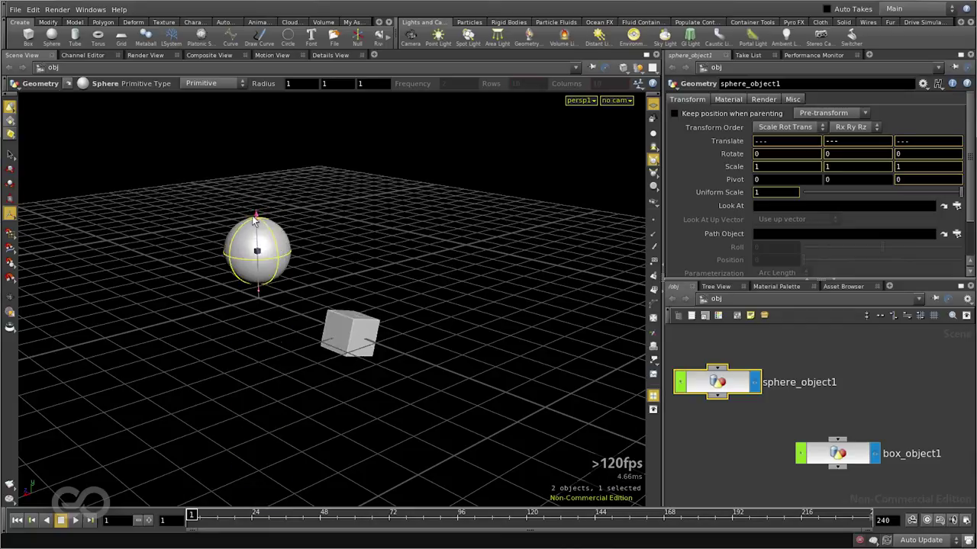
pyautogui.hotkey('ctrl', 'z')
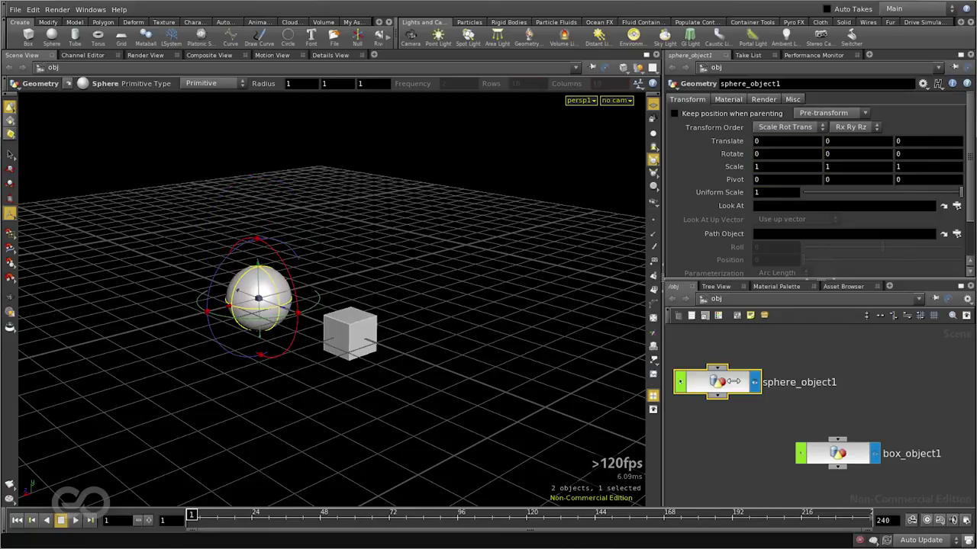
# Delete the sphere object and remove the reference channel from the box's Rotate Z
pyautogui.press('Delete')
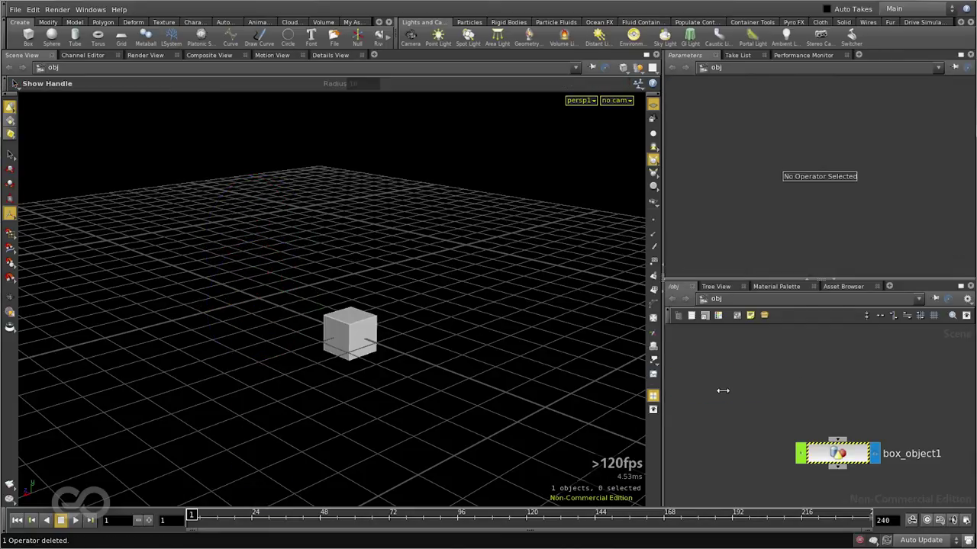
pyautogui.moveTo(834, 456); pyautogui.dragTo(767, 384)
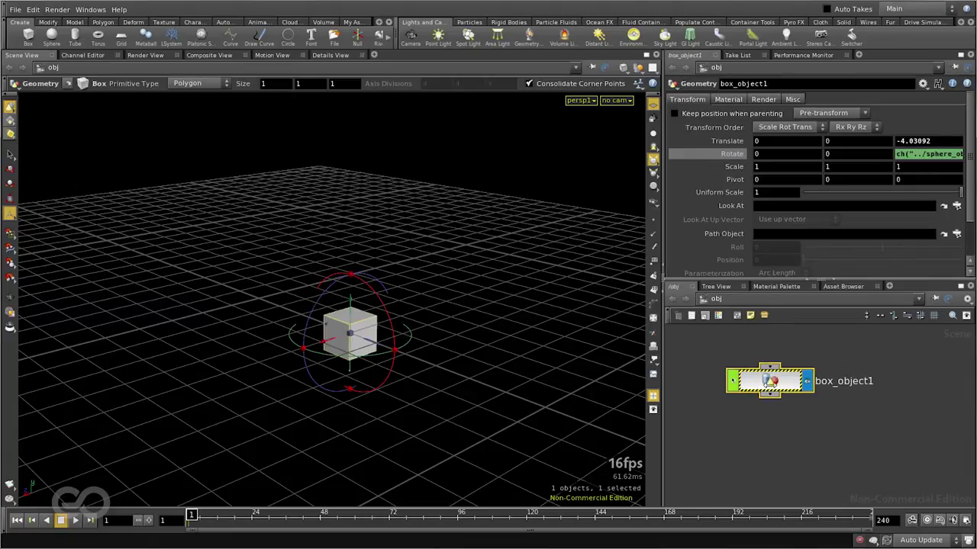
pyautogui.rightClick(899, 154)
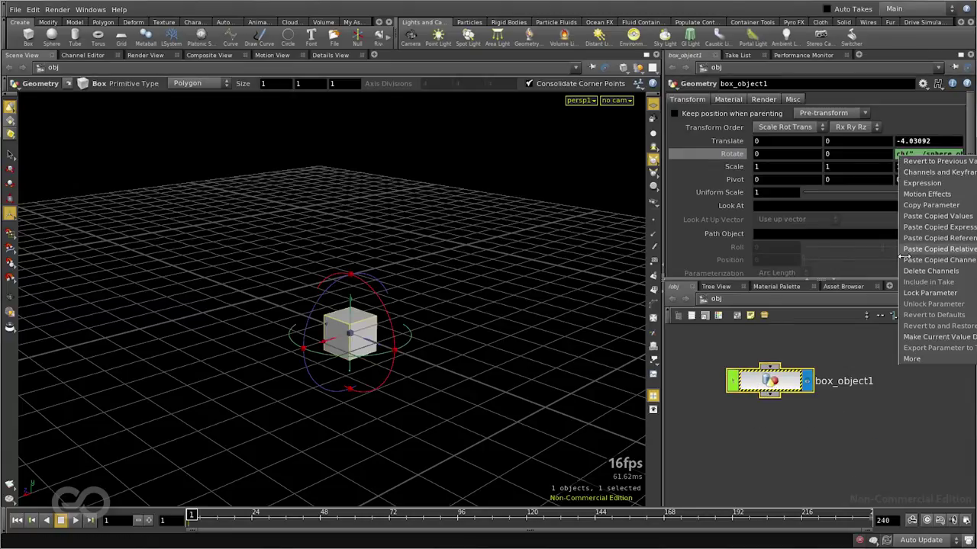
pyautogui.click(930, 271)
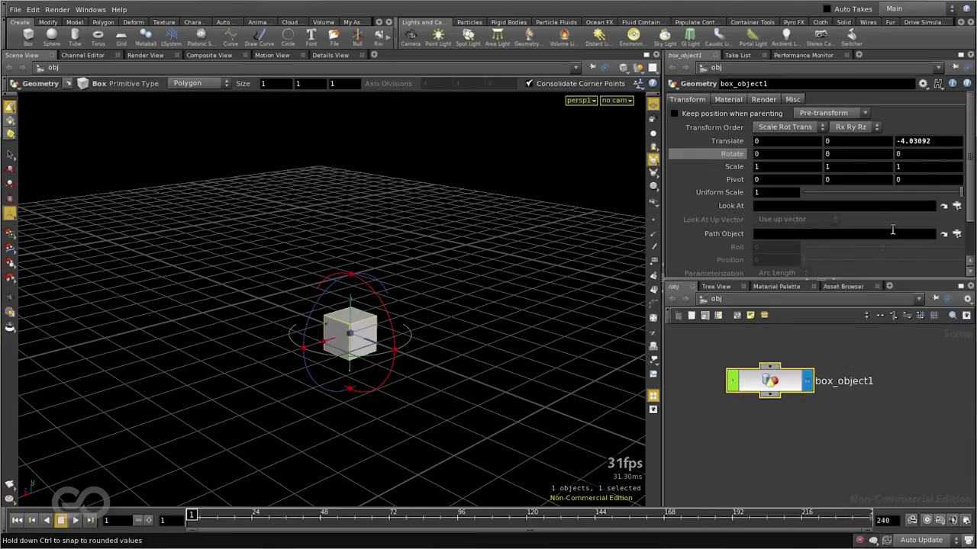
# Reference the box's own Translate Y in its Rotate Z and multiply it by 10, as ch("ty")*10
pyautogui.rightClick(845, 141)
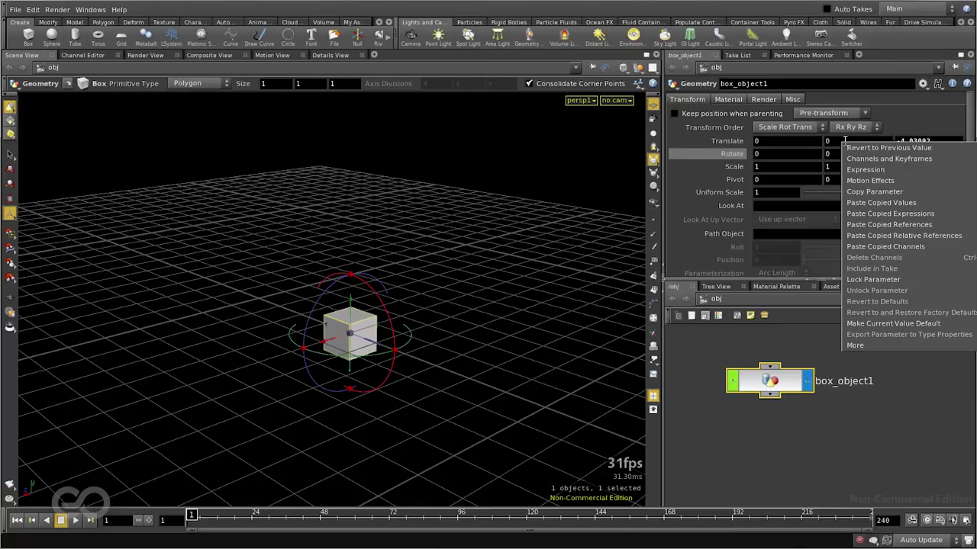
pyautogui.click(862, 192)
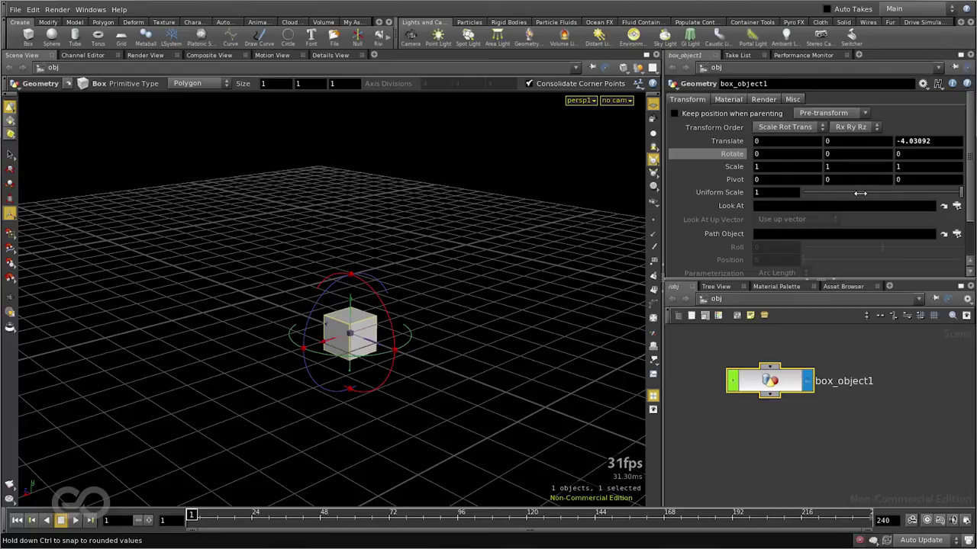
pyautogui.rightClick(908, 154)
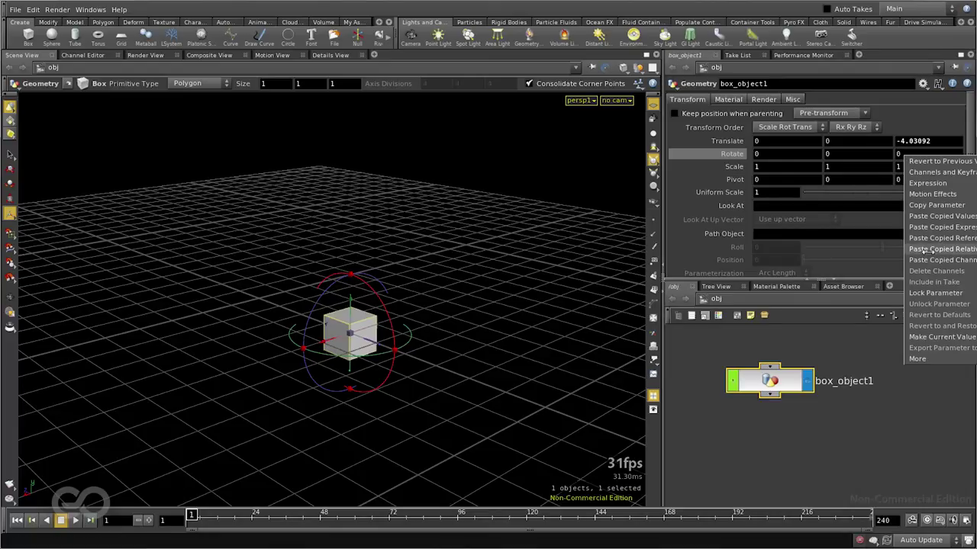
pyautogui.click(925, 250)
pyautogui.click(939, 155)
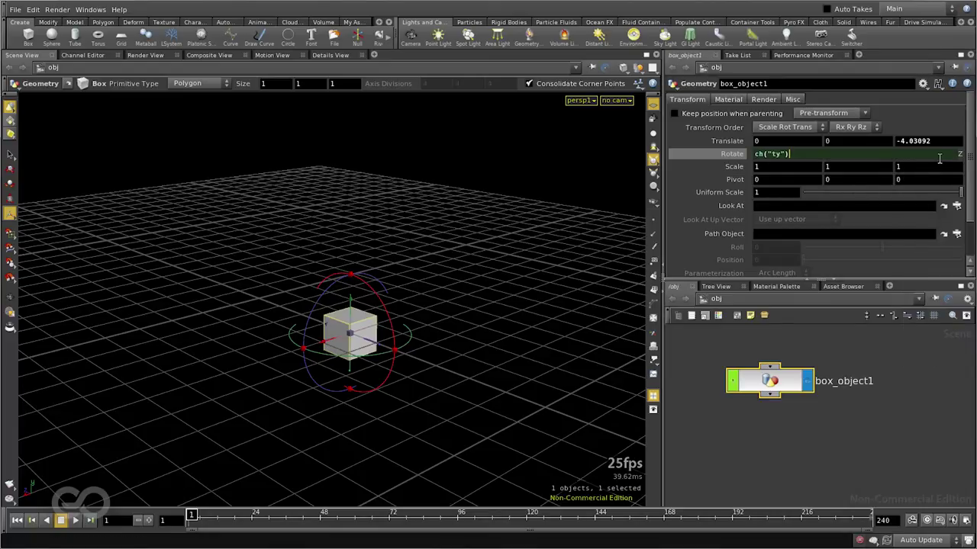
pyautogui.press('Return')
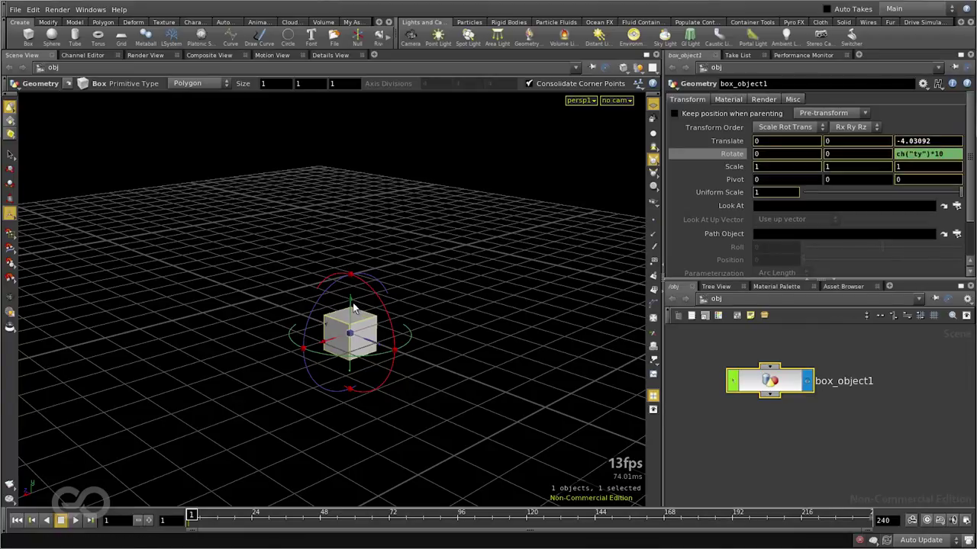
# Raise the box to about 5.29 in Y, check its Rotate Z expression and clear the selection
pyautogui.moveTo(353, 307); pyautogui.dragTo(399, 94)
pyautogui.press('r')
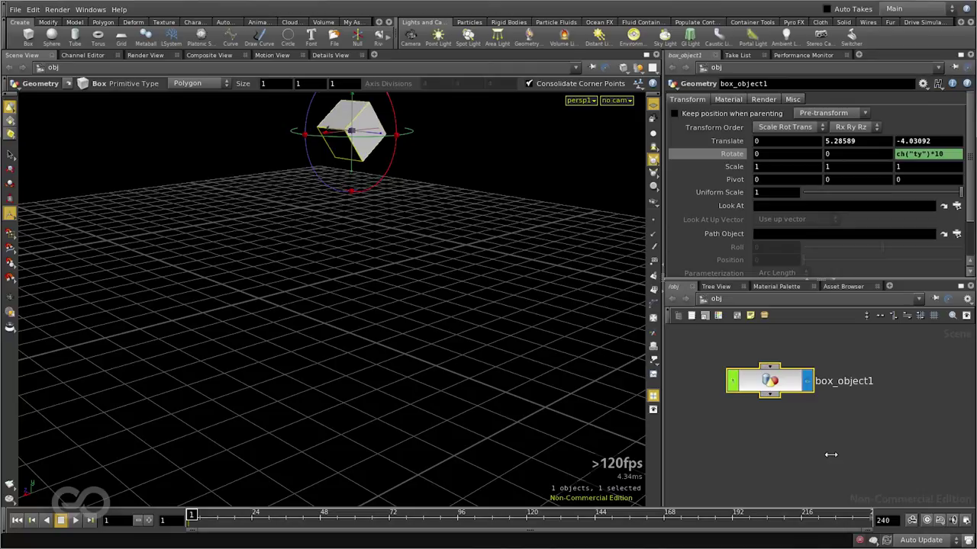
pyautogui.click(898, 156)
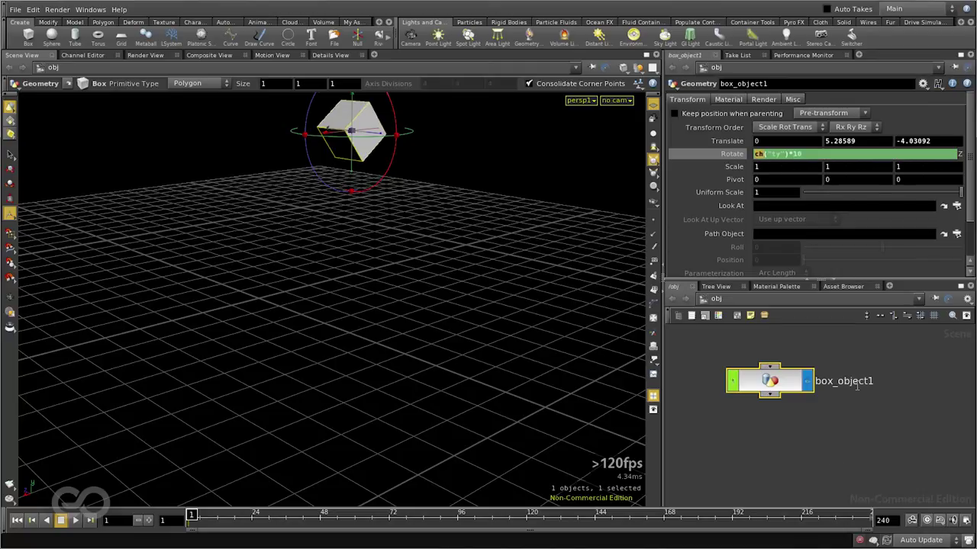
pyautogui.click(846, 446)
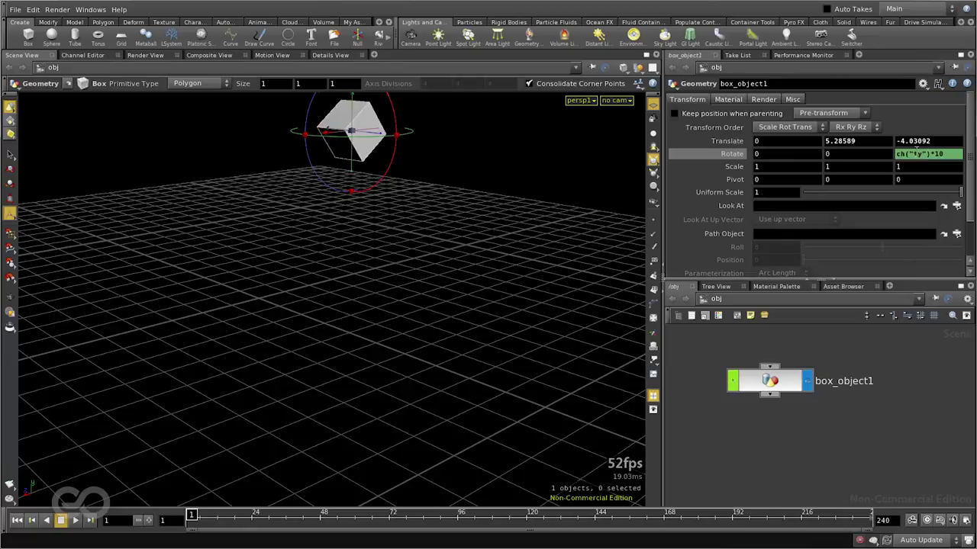